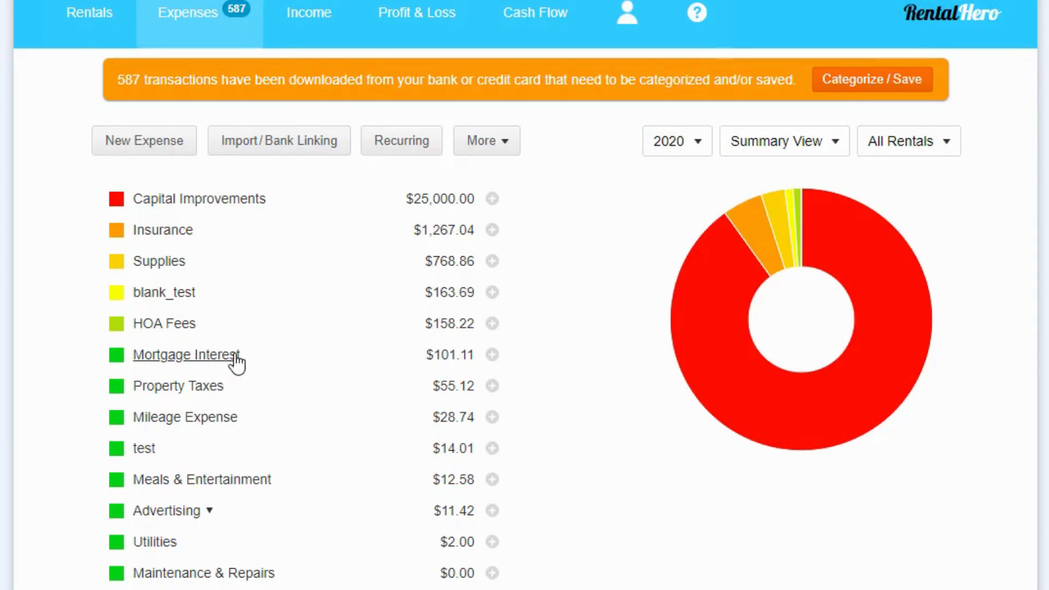
# Open a new HOA Fees expense form, examine its receipt option, and close the form without saving
pyautogui.click(154, 146)
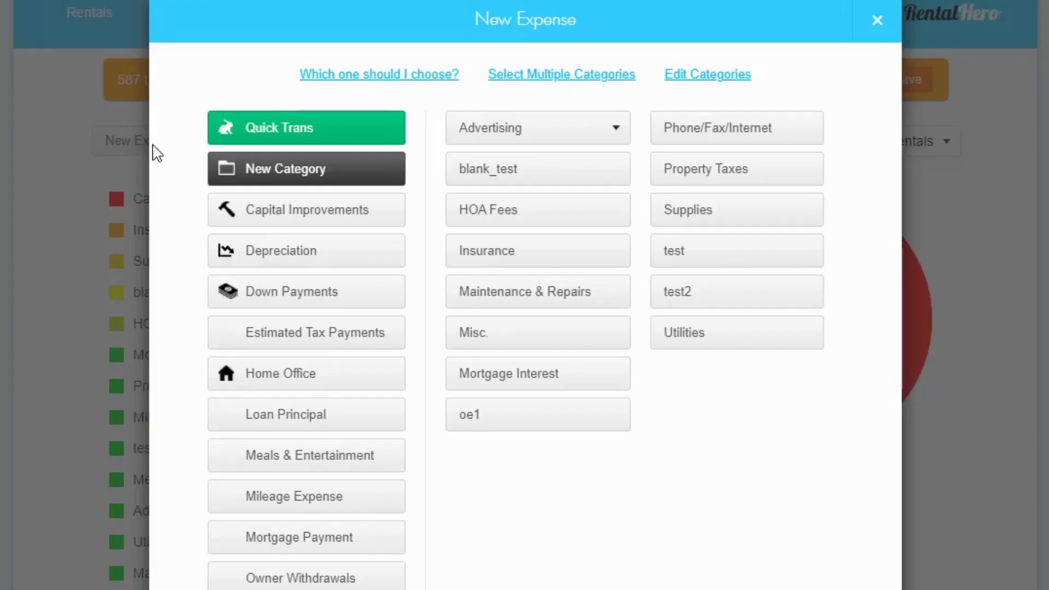
pyautogui.click(542, 221)
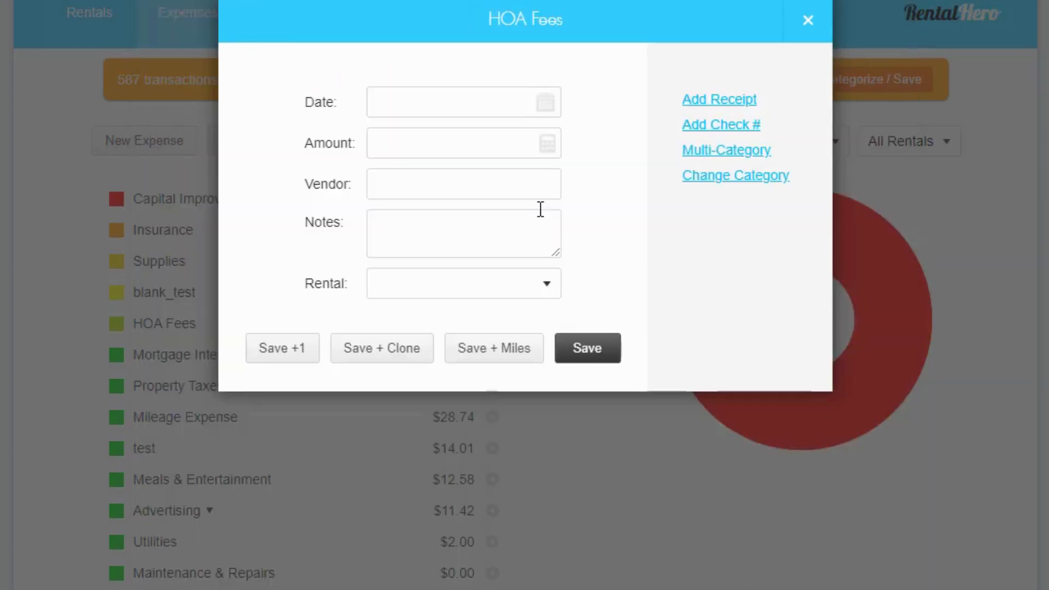
pyautogui.click(474, 98)
pyautogui.click(459, 143)
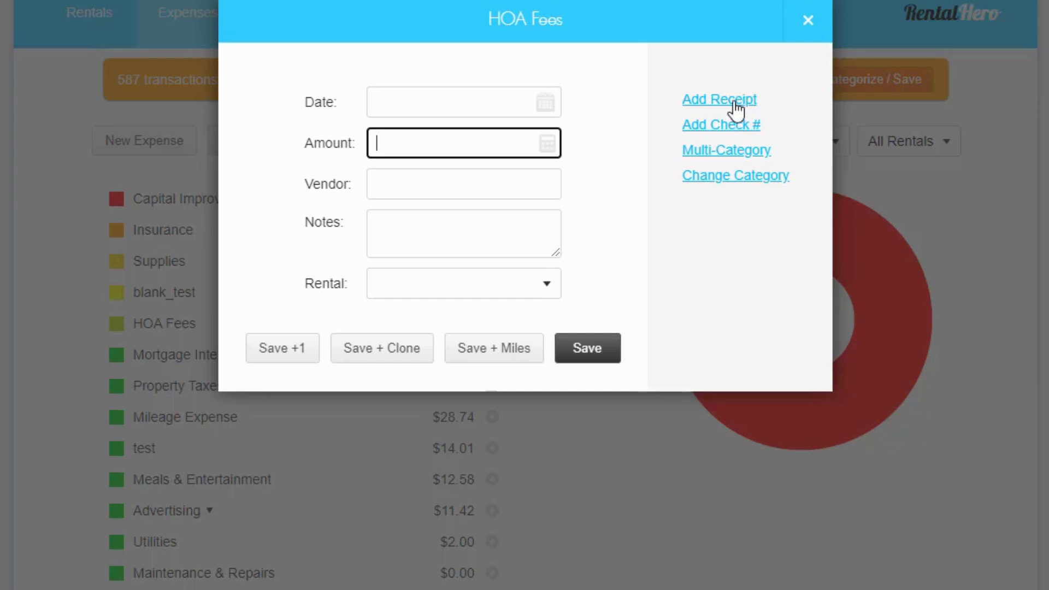
pyautogui.click(807, 26)
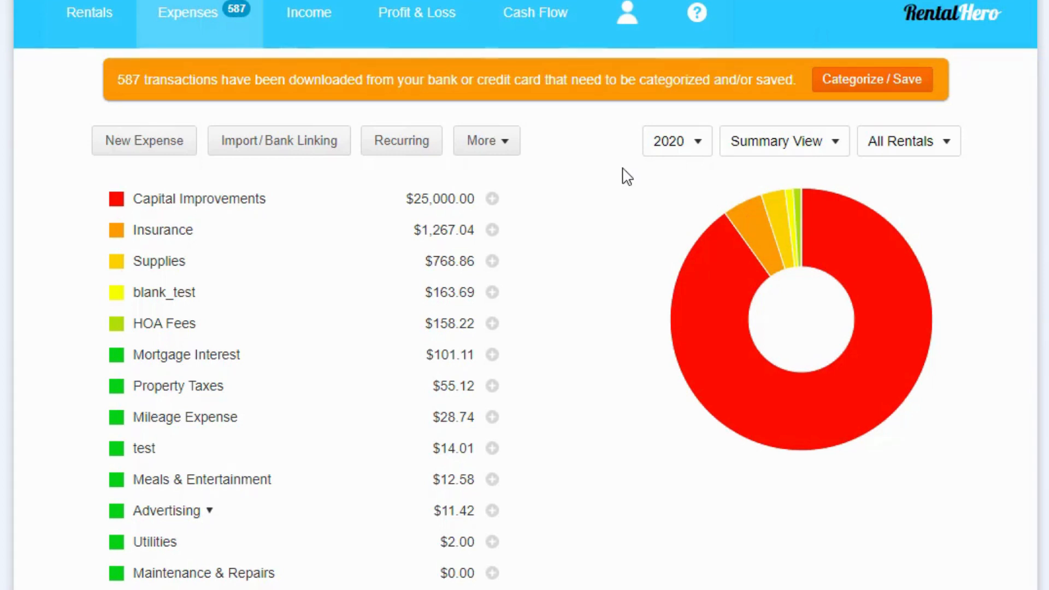
# Open the downloaded bank transactions, view the receipt upload option for the Misc. transaction dated 01/08/18, and close its form
pyautogui.click(896, 97)
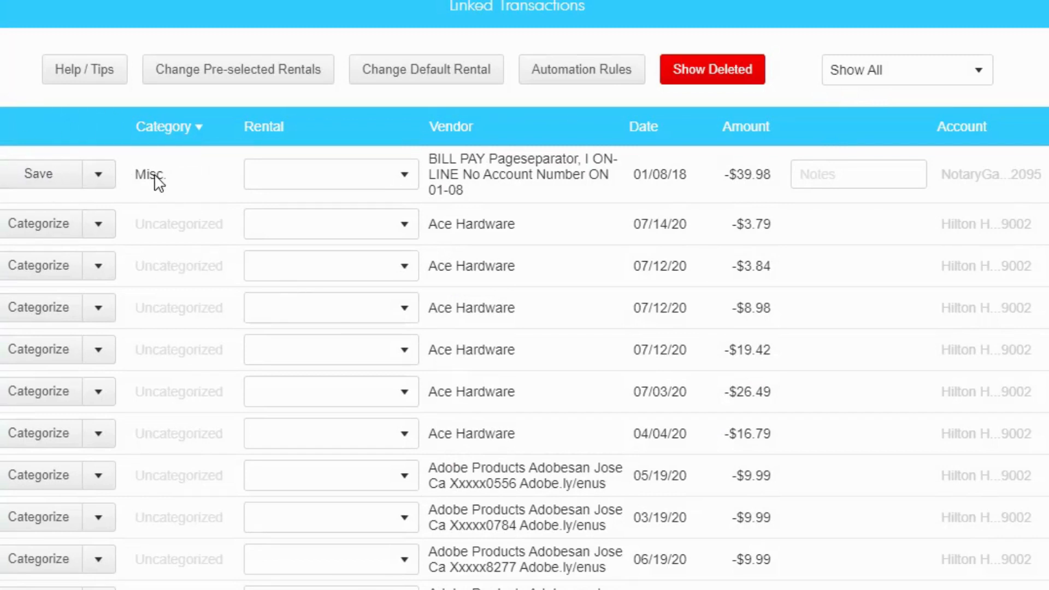
pyautogui.click(102, 183)
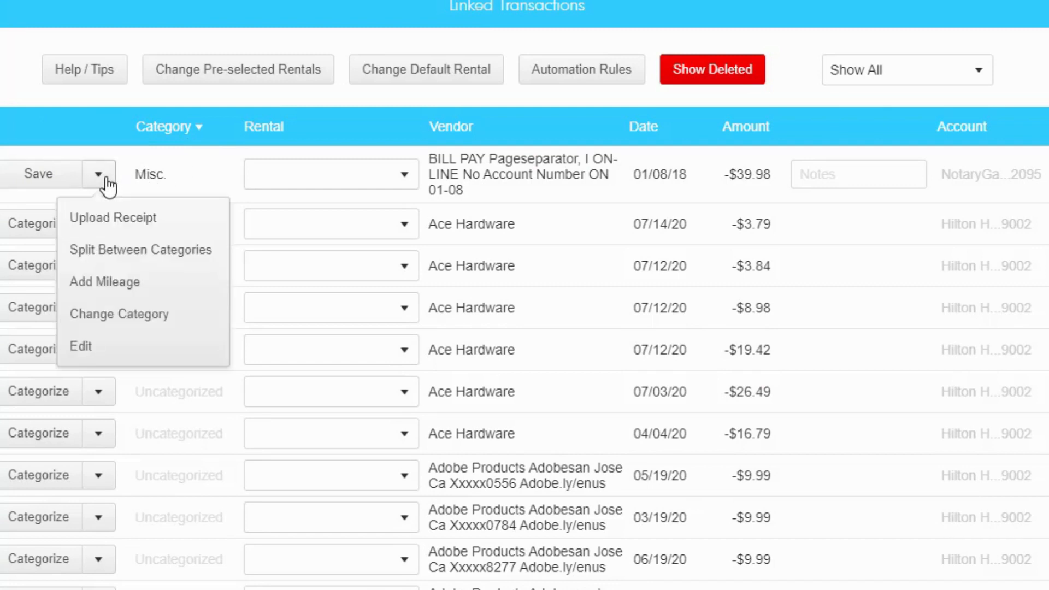
pyautogui.click(117, 218)
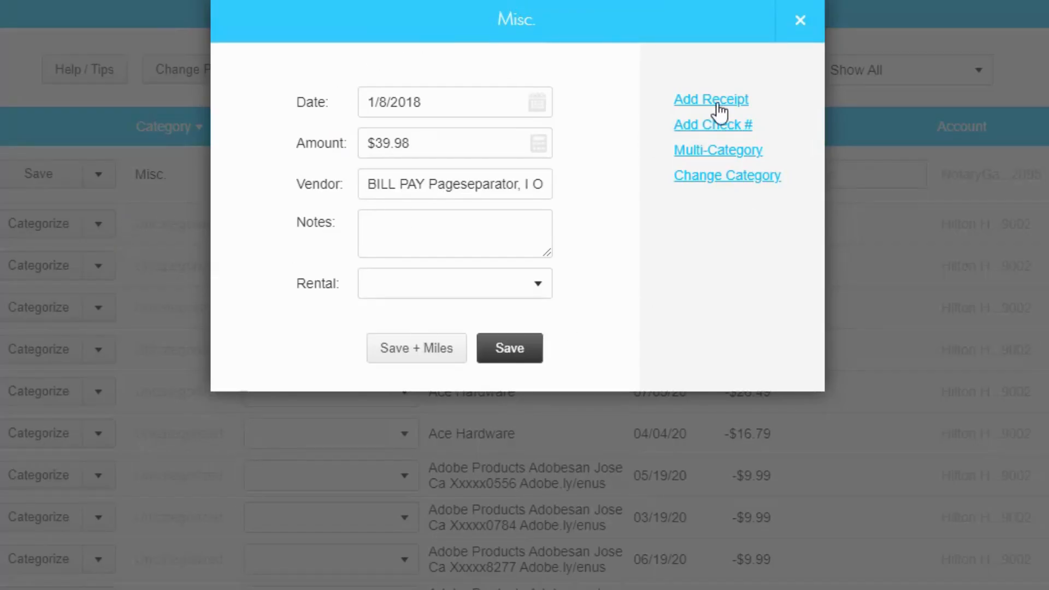
pyautogui.click(797, 26)
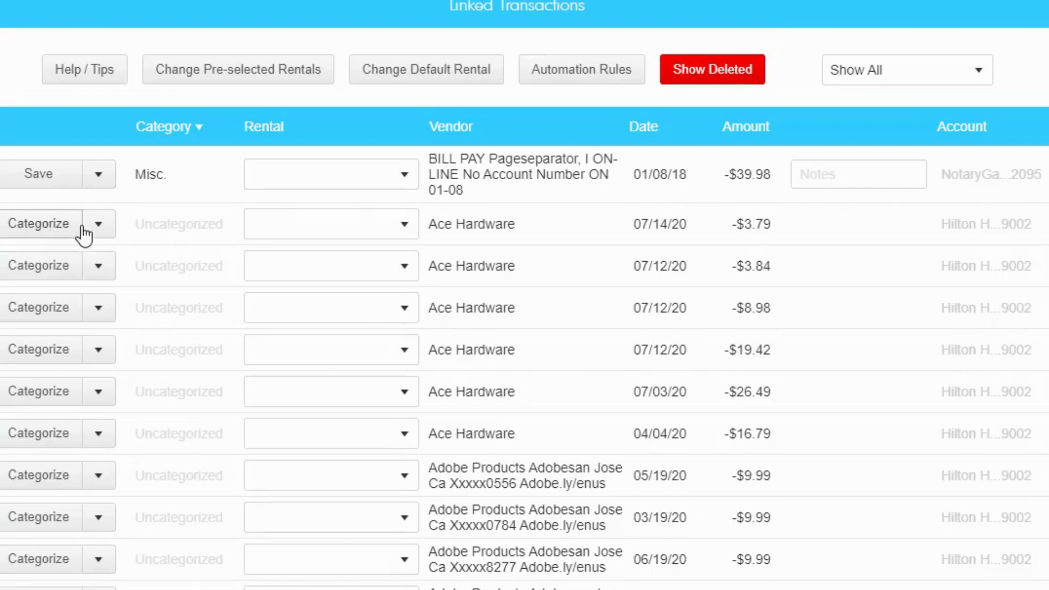
# View the receipt option while categorizing the Ace Hardware transaction dated 07/14/20 as HOA Fees, and close the form without saving
pyautogui.click(42, 229)
pyautogui.click(549, 227)
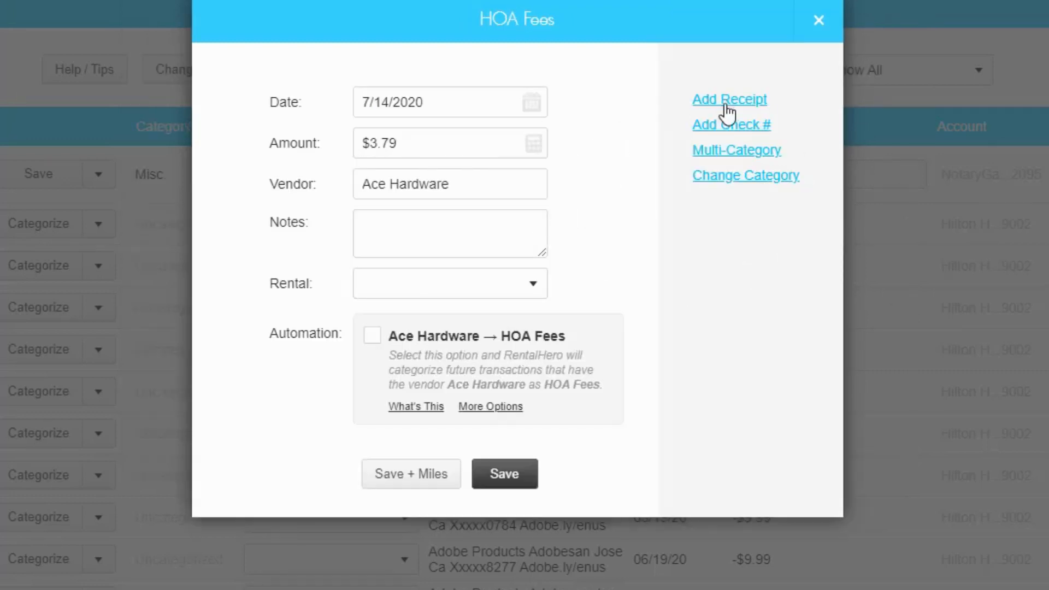
pyautogui.click(818, 22)
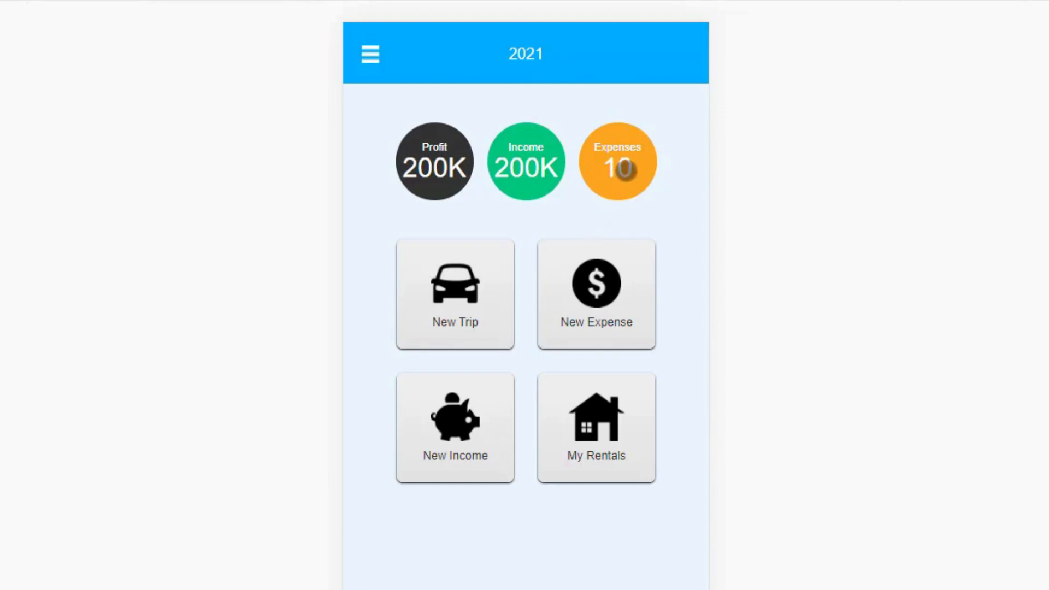
# In the RentalHero mobile app, open the expenses summary and filter it to 2020
pyautogui.click(624, 169)
pyautogui.click(369, 55)
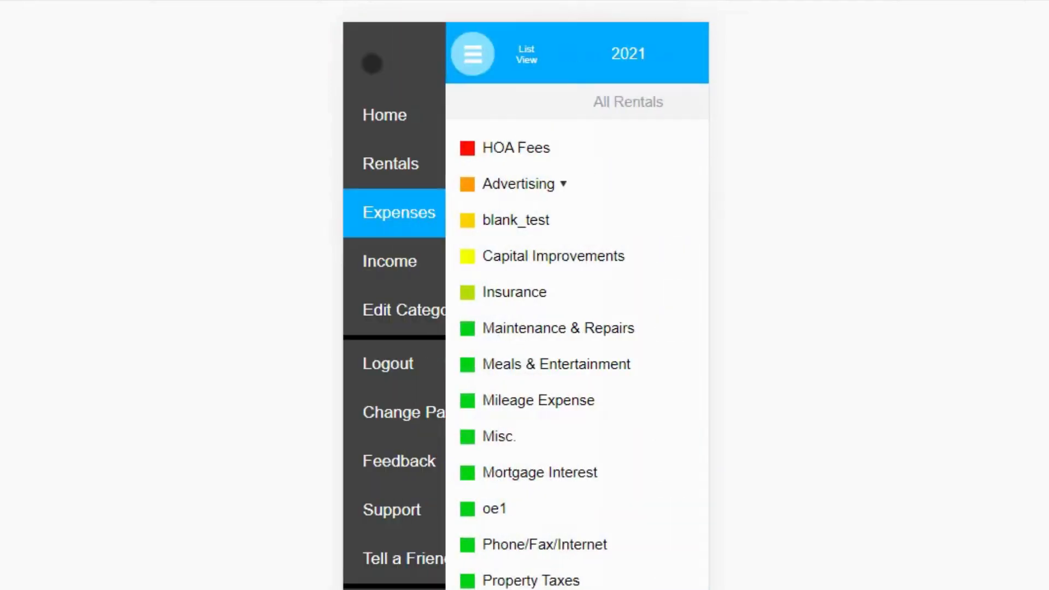
pyautogui.click(626, 54)
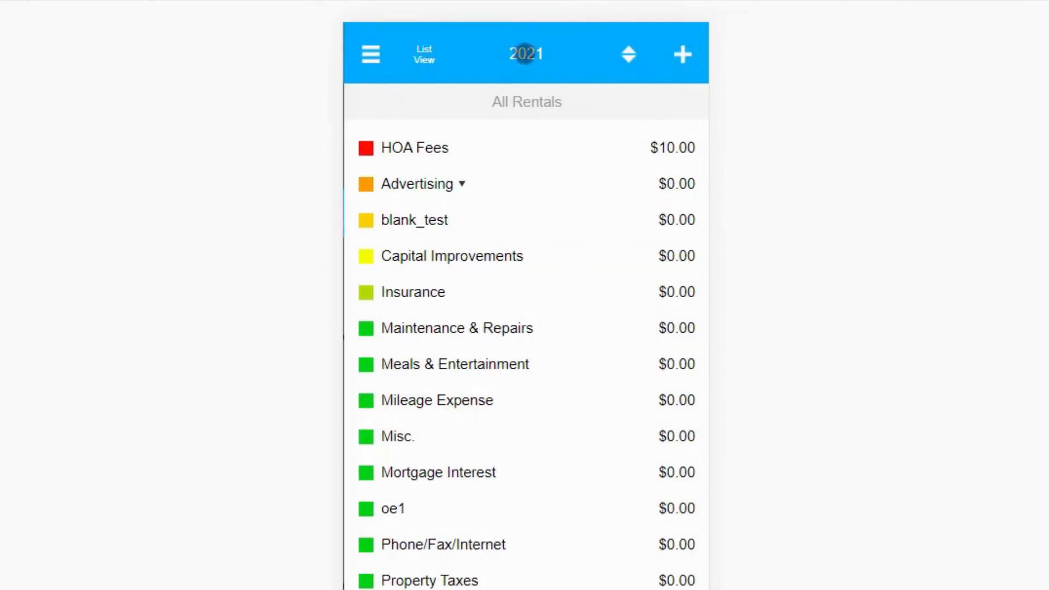
pyautogui.click(526, 53)
pyautogui.click(526, 286)
pyautogui.click(549, 452)
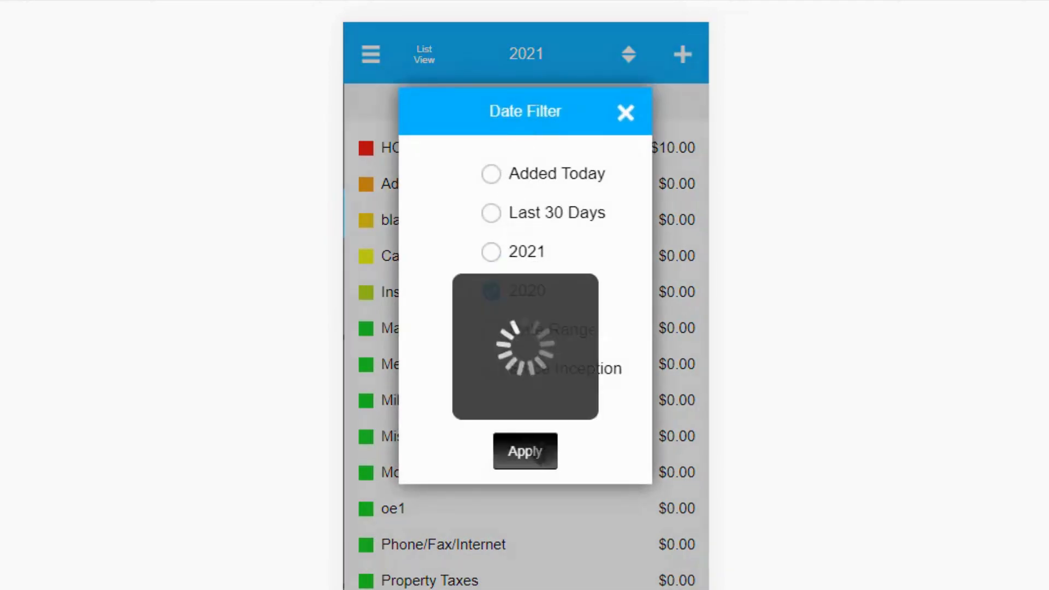
# Examine the receipt option of the $500.00 Supplies expense dated 06/01/20, and return to the home screen
pyautogui.click(429, 219)
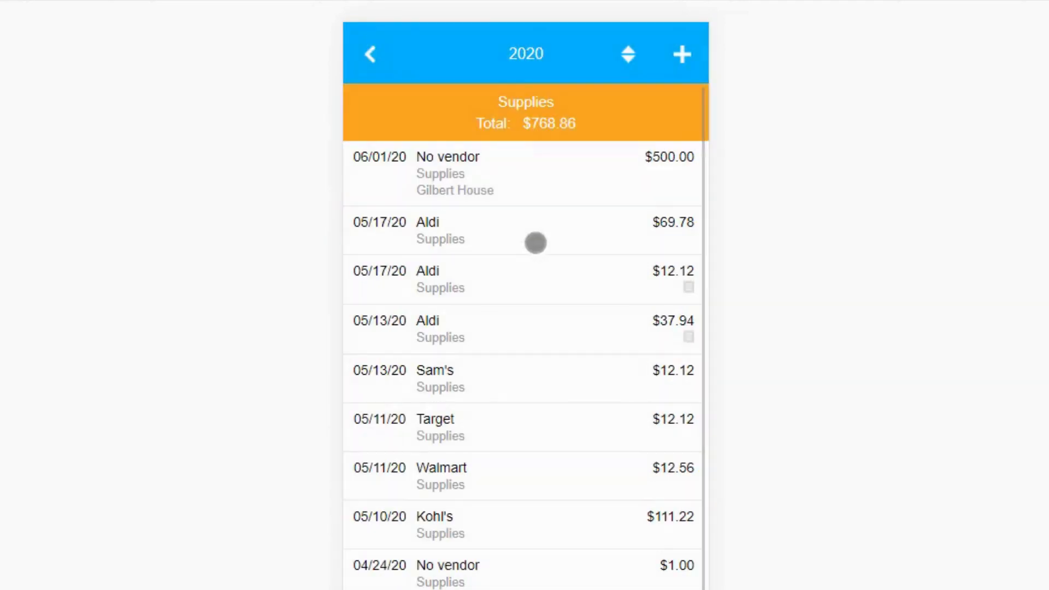
pyautogui.click(476, 178)
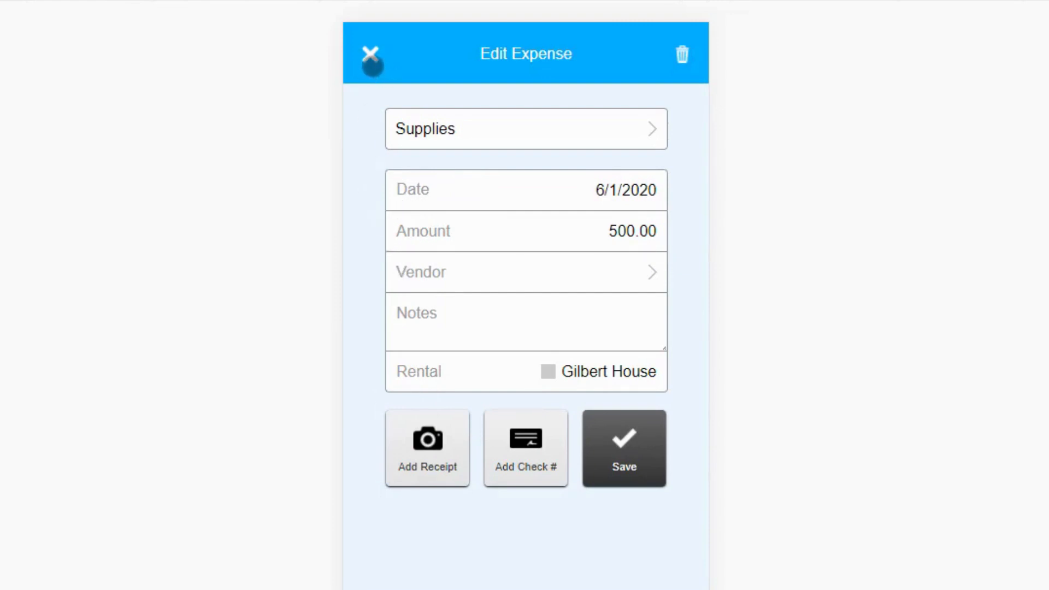
pyautogui.click(372, 55)
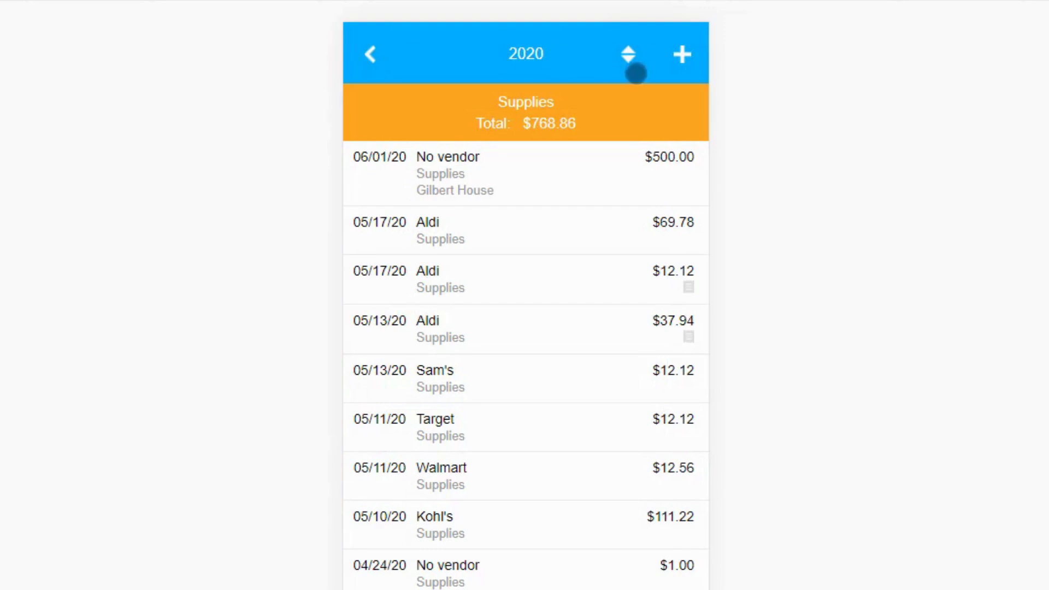
pyautogui.click(369, 54)
pyautogui.click(372, 55)
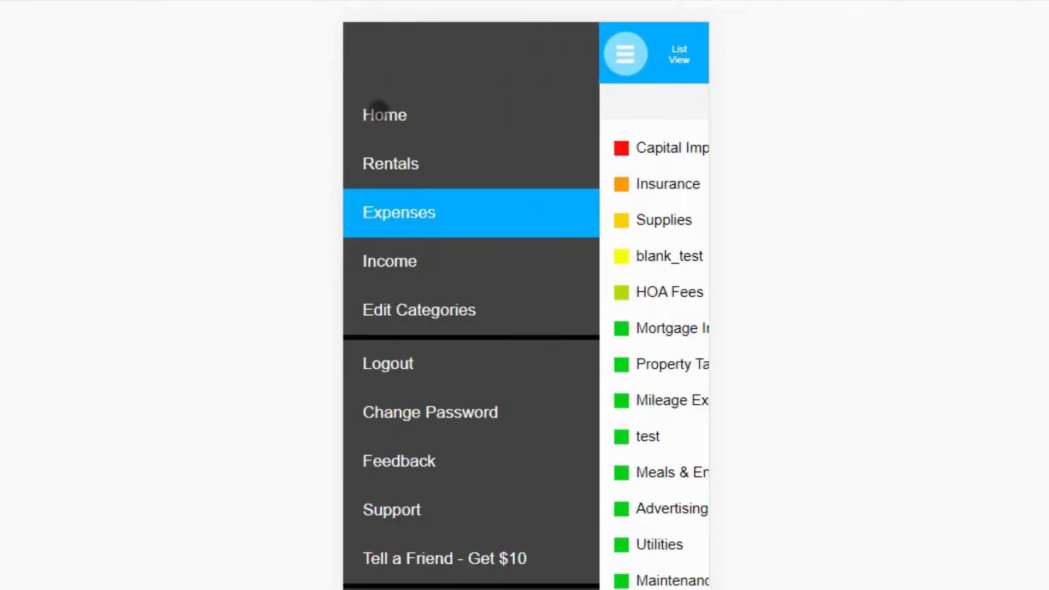
pyautogui.click(369, 111)
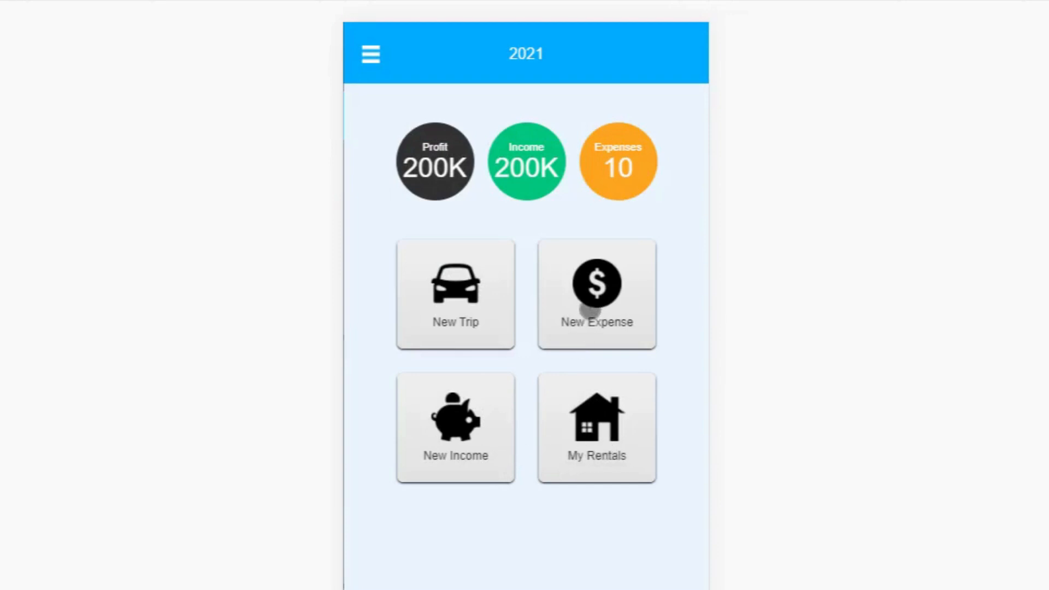
# View the receipt option in a new Insurance expense opened with Form Method, and close it without saving
pyautogui.click(590, 305)
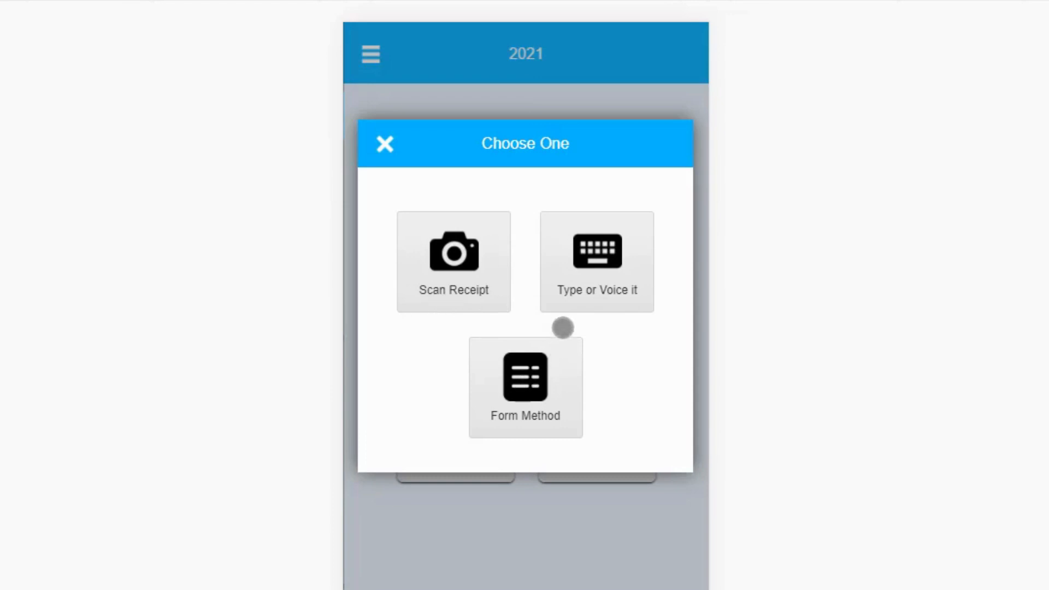
pyautogui.click(541, 387)
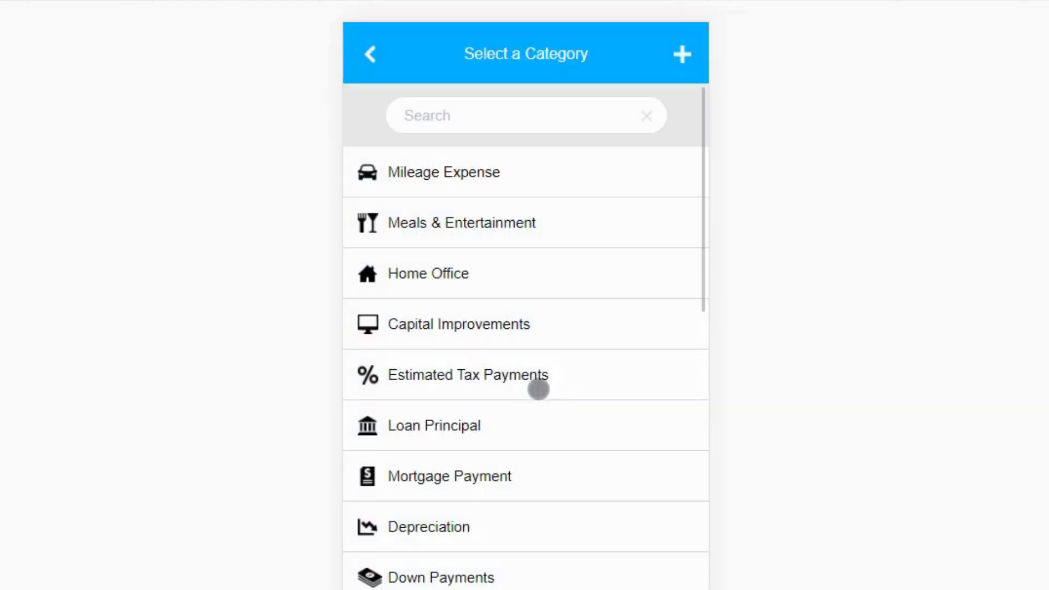
pyautogui.scroll(-3, 527, 309)
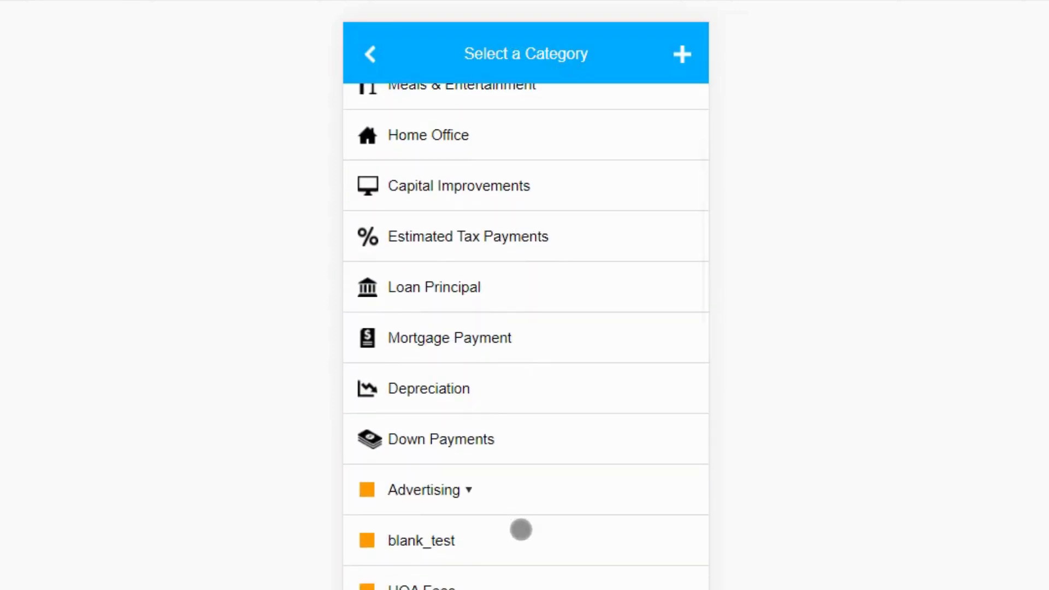
pyautogui.scroll(-3, 526, 496)
pyautogui.click(476, 513)
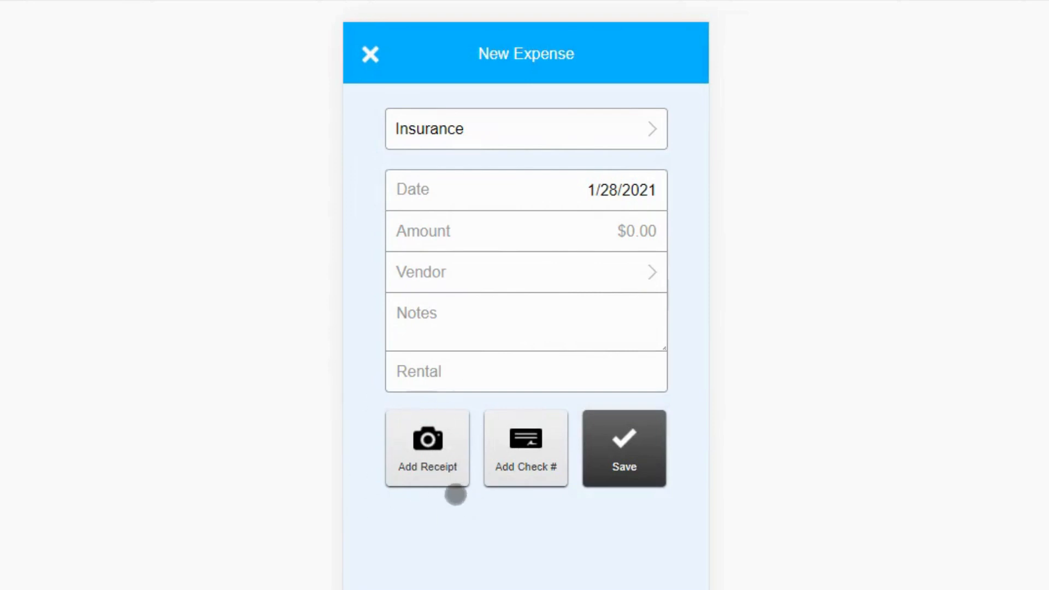
pyautogui.click(369, 55)
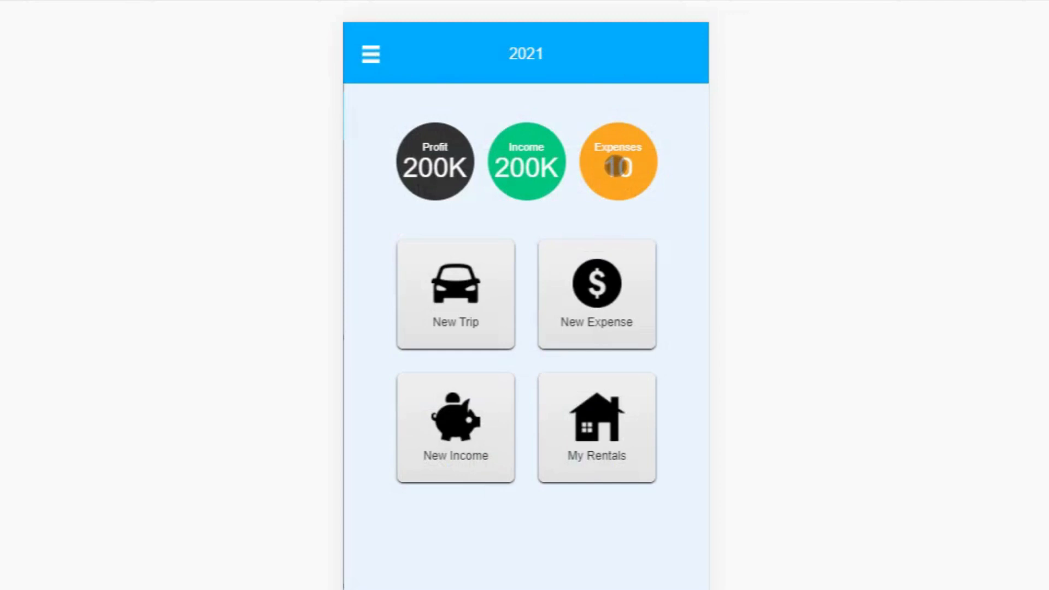
# From the expenses summary, enter a new Type or Voice it expense as "walmart today 45.15" and assign it to the Insurance category
pyautogui.click(617, 165)
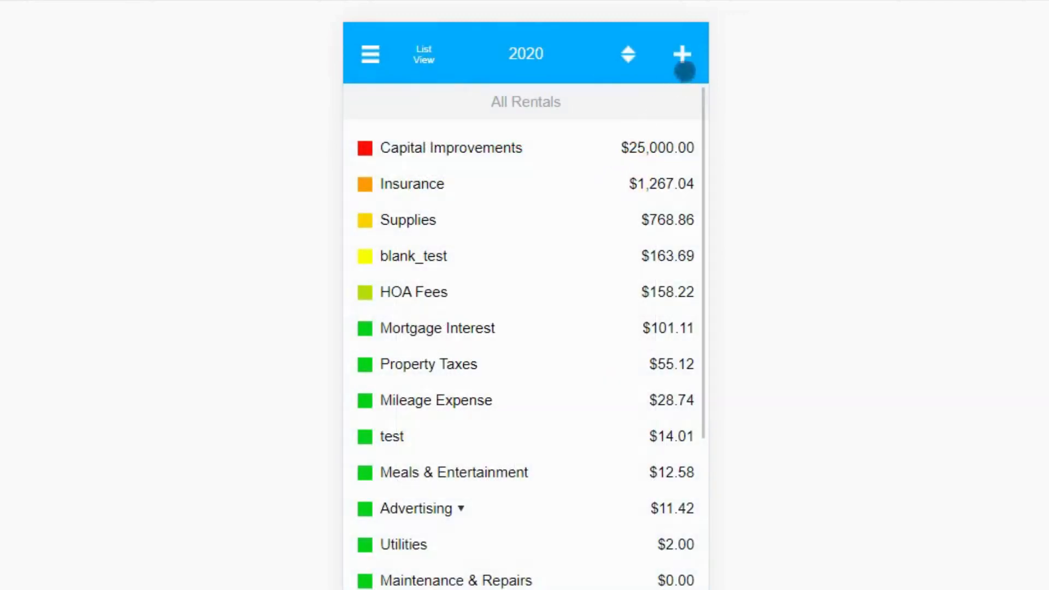
pyautogui.click(684, 55)
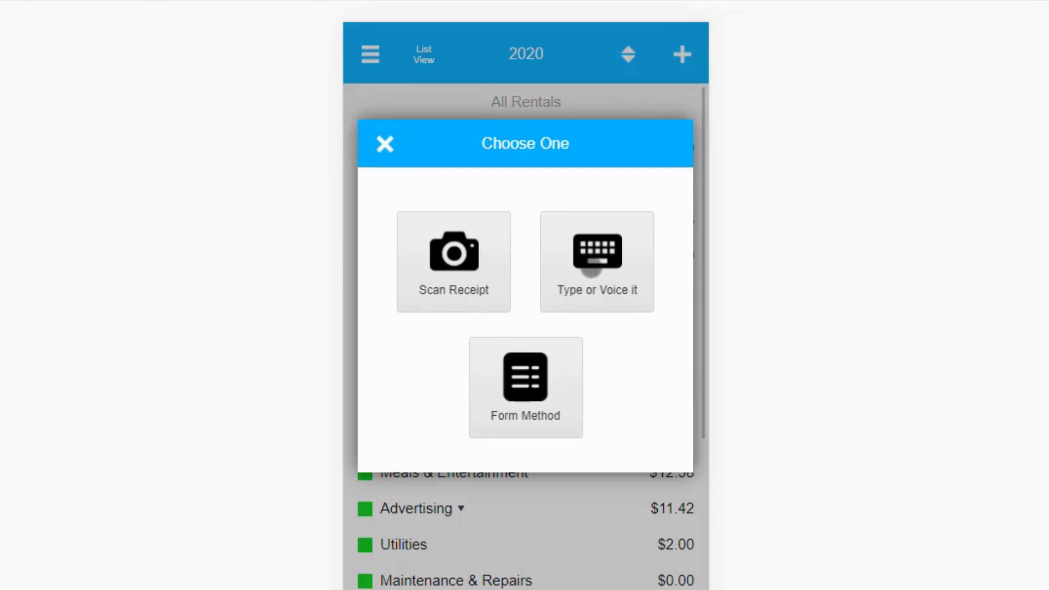
pyautogui.click(593, 269)
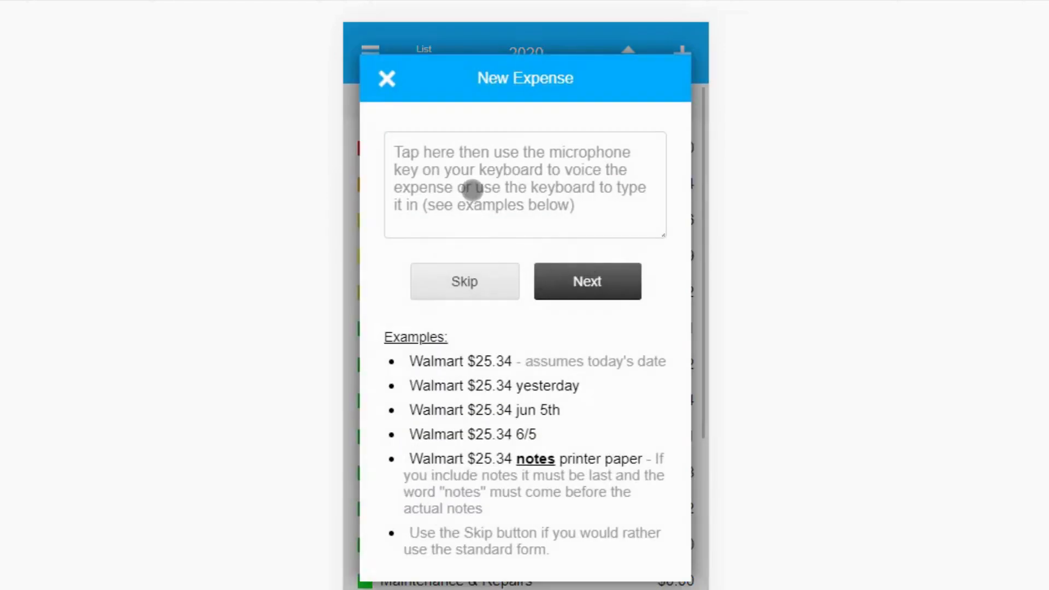
pyautogui.click(469, 199)
pyautogui.write('wam')
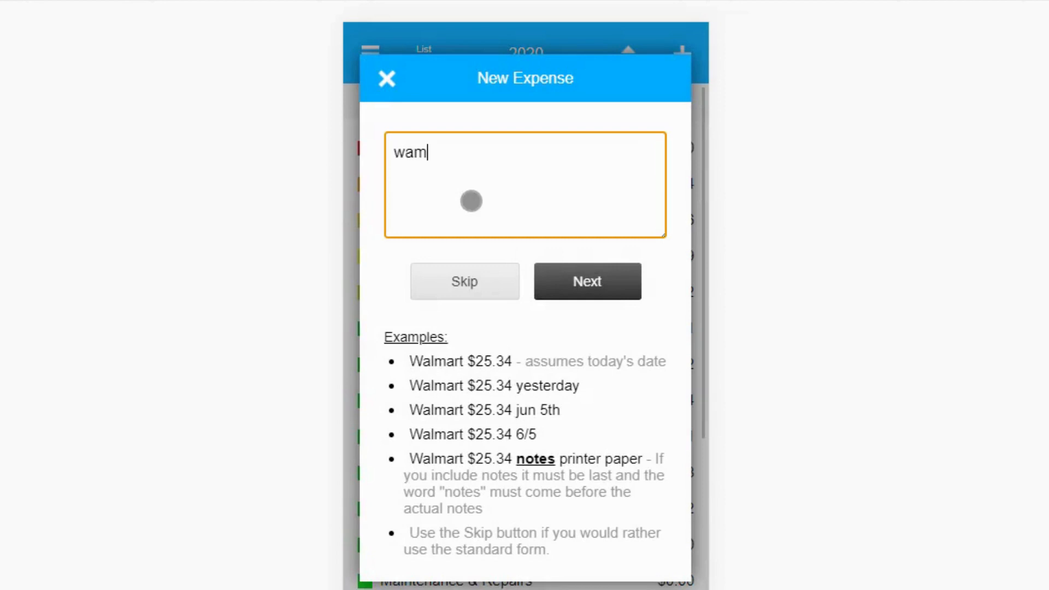
pyautogui.write('l mar')
pyautogui.press('BackSpace')
pyautogui.press('BackSpace')
pyautogui.press('BackSpace')
pyautogui.press('BackSpace')
pyautogui.write('mart today')
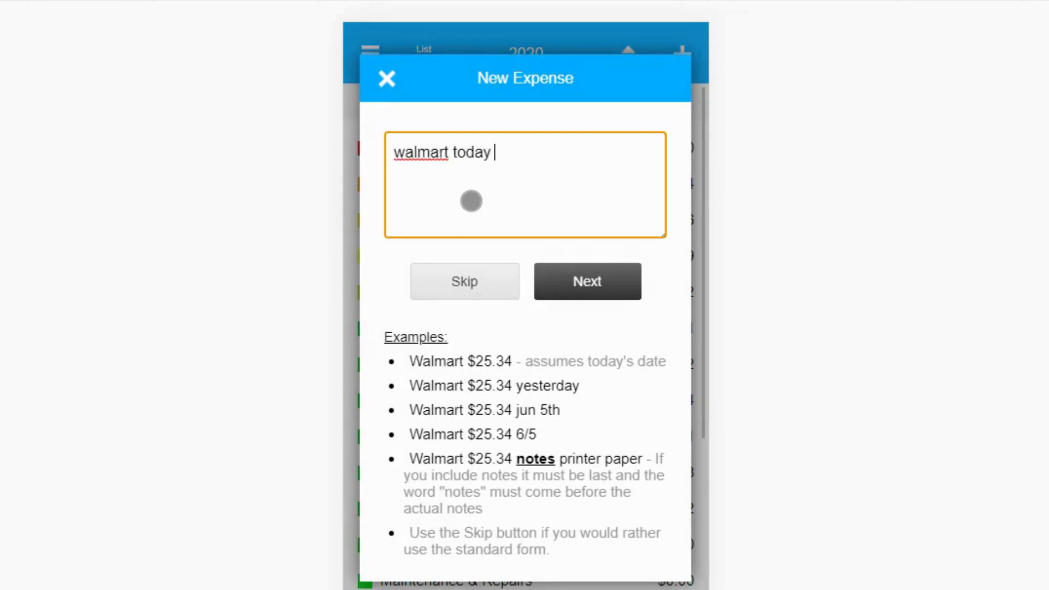
pyautogui.write(' 45.15')
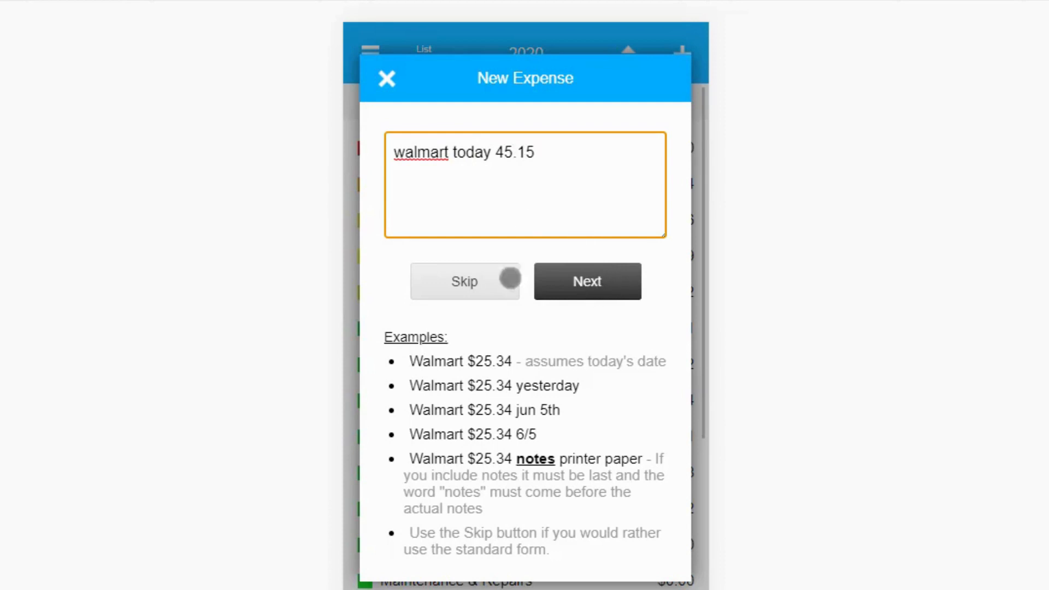
pyautogui.click(600, 283)
pyautogui.moveTo(544, 414); pyautogui.dragTo(560, 238)
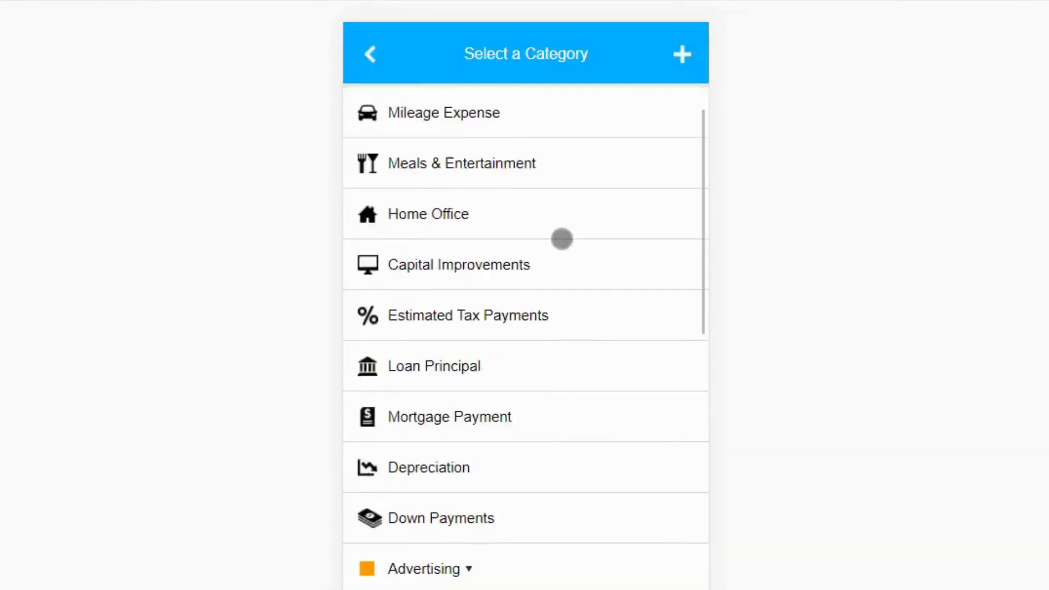
pyautogui.click(548, 435)
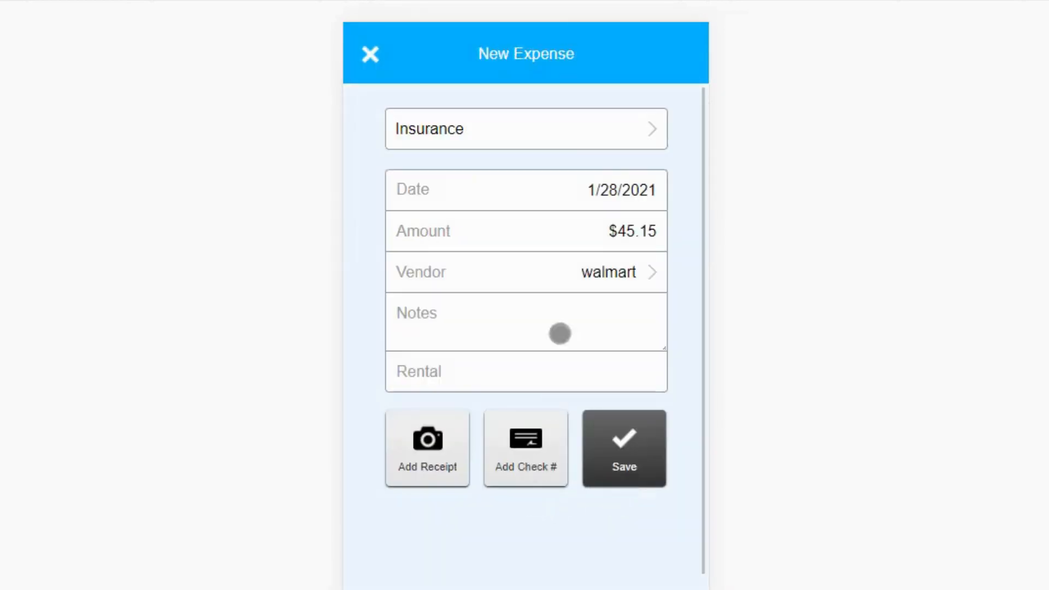